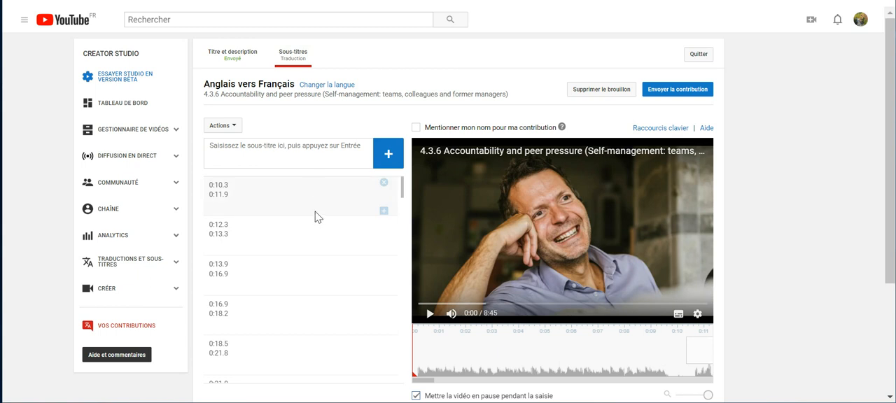
Switch the subtitle editor's translation language from French to Anglais
{"action": "left_click", "coordinate": [329, 93]}
{"action": "left_click", "coordinate": [400, 218]}
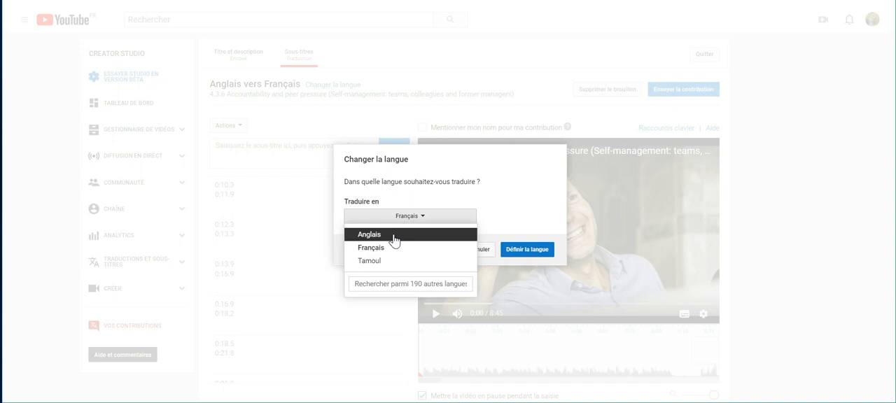
{"action": "left_click", "coordinate": [394, 238]}
{"action": "left_click", "coordinate": [529, 253]}
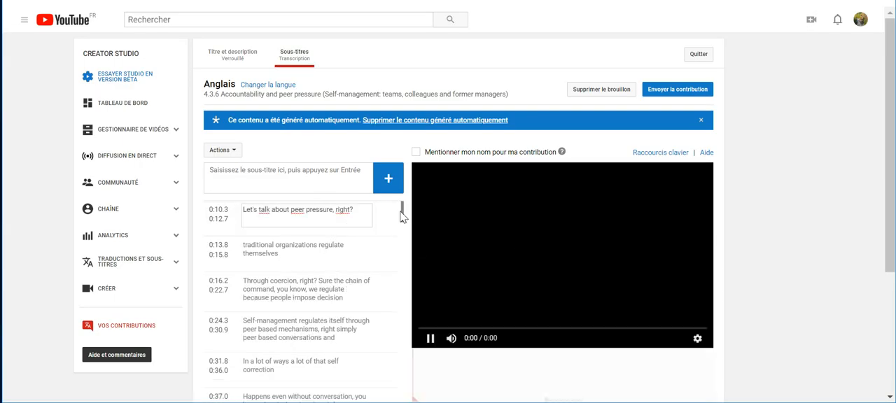
Look over the English subtitles and download them as a caption file
{"action": "scroll", "coordinate": [403, 224], "scroll_direction": "down", "scroll_amount": 3}
{"action": "scroll", "coordinate": [401, 220], "scroll_direction": "up", "scroll_amount": 5}
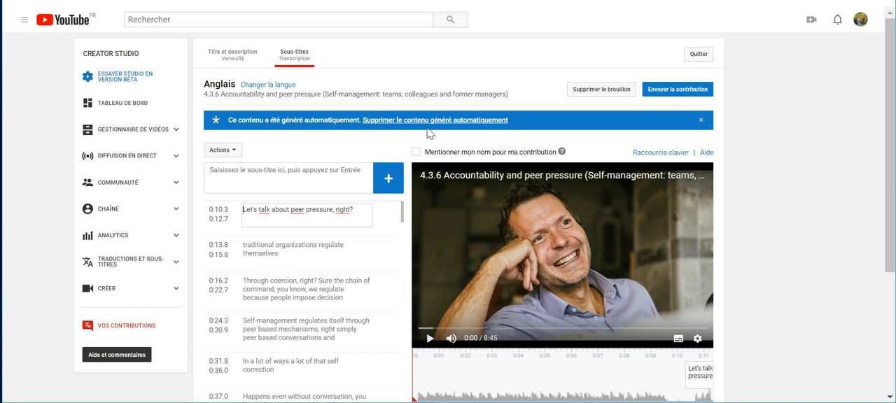
{"action": "left_click", "coordinate": [234, 153]}
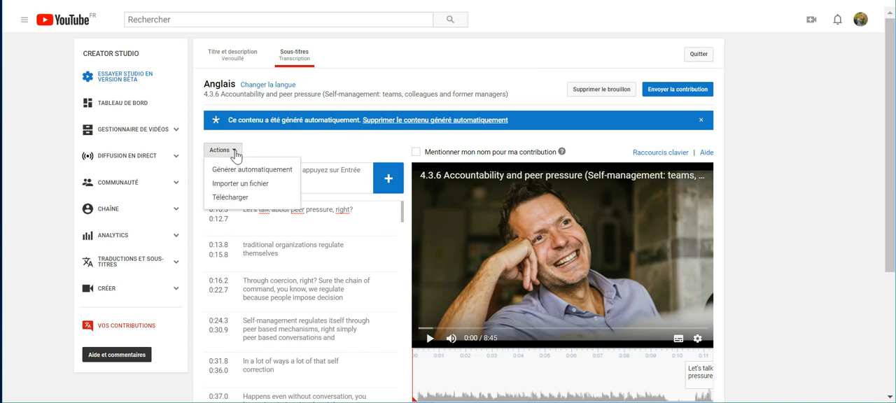
{"action": "left_click", "coordinate": [243, 201]}
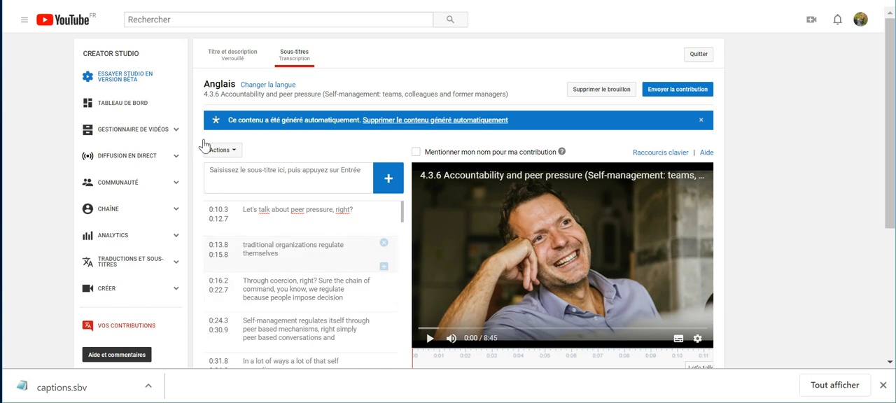
Change the translation language back to Français
{"action": "left_click", "coordinate": [263, 85]}
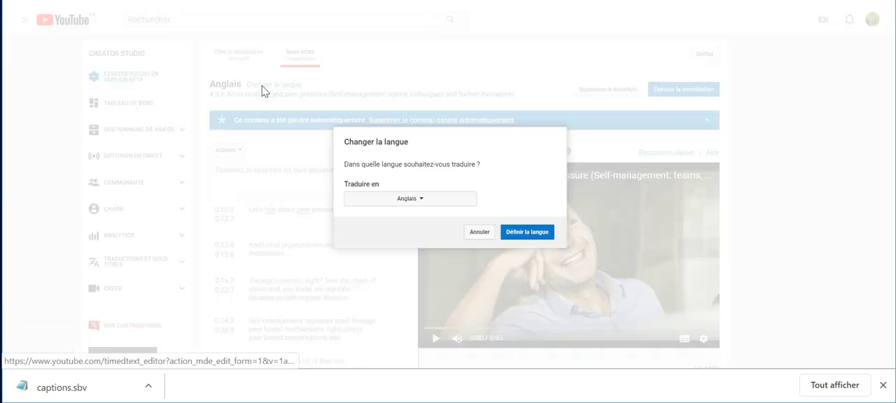
{"action": "left_click", "coordinate": [400, 199]}
{"action": "left_click", "coordinate": [387, 231]}
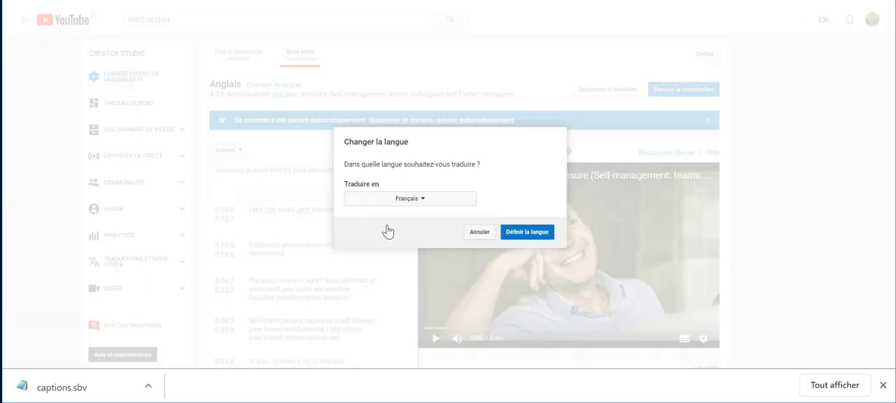
{"action": "left_click", "coordinate": [522, 233]}
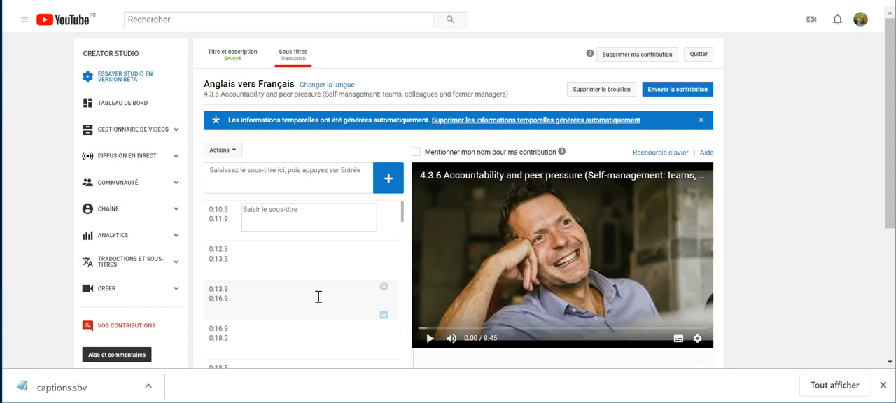
Import the downloaded captions.sbv as the subtitle file for the French track
{"action": "left_click", "coordinate": [235, 152]}
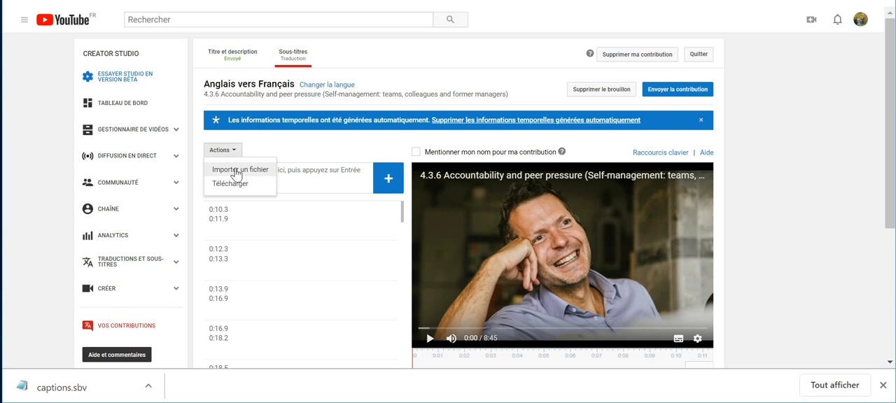
{"action": "left_click", "coordinate": [236, 172]}
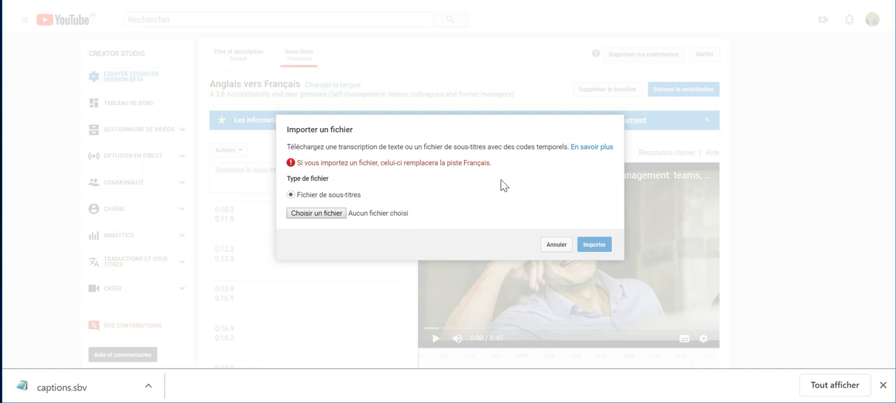
{"action": "left_click", "coordinate": [316, 214]}
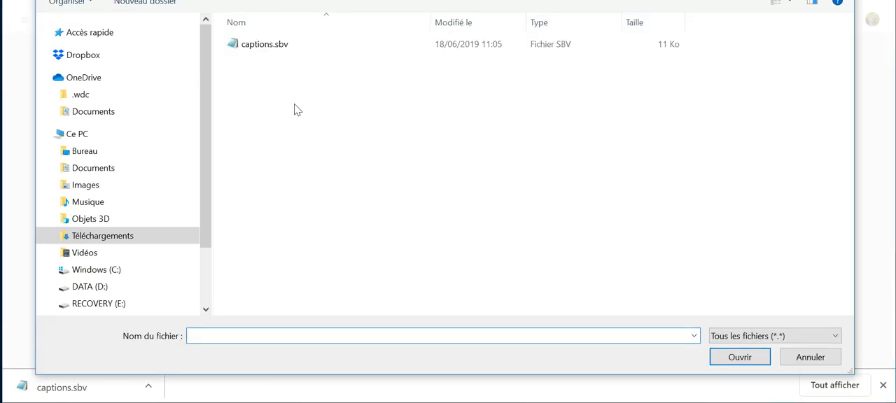
{"action": "left_click", "coordinate": [263, 49]}
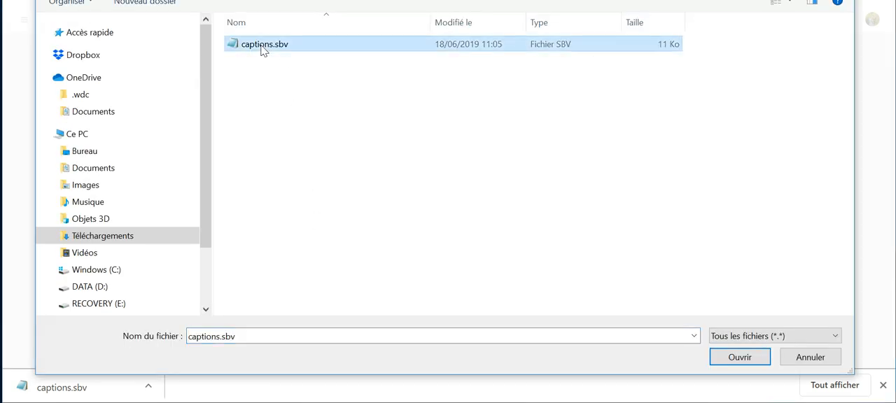
{"action": "left_click", "coordinate": [739, 358]}
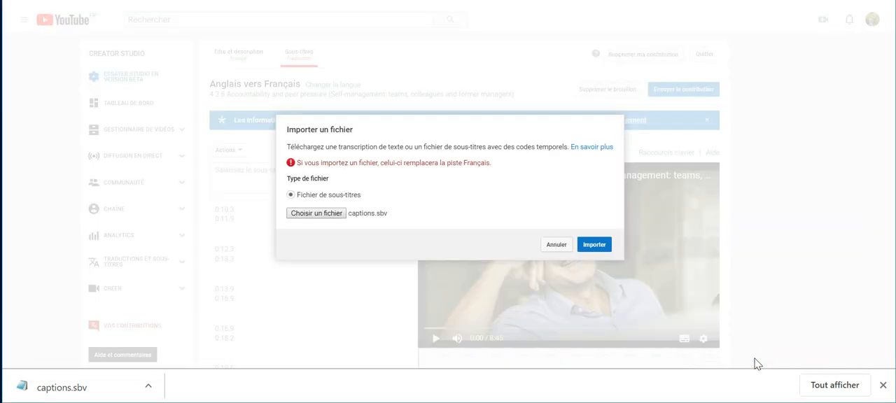
{"action": "left_click", "coordinate": [599, 247]}
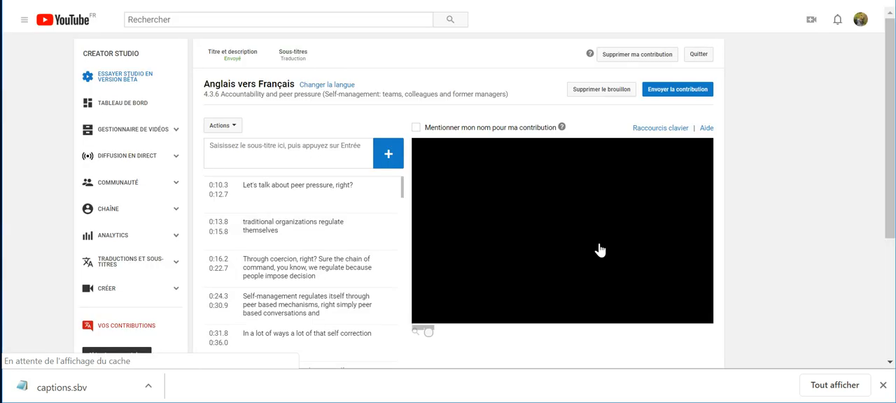
Examine the imported subtitles against the video timeline around the title sequence and first spoken line, dismissing the downloads bar
{"action": "left_click", "coordinate": [273, 187]}
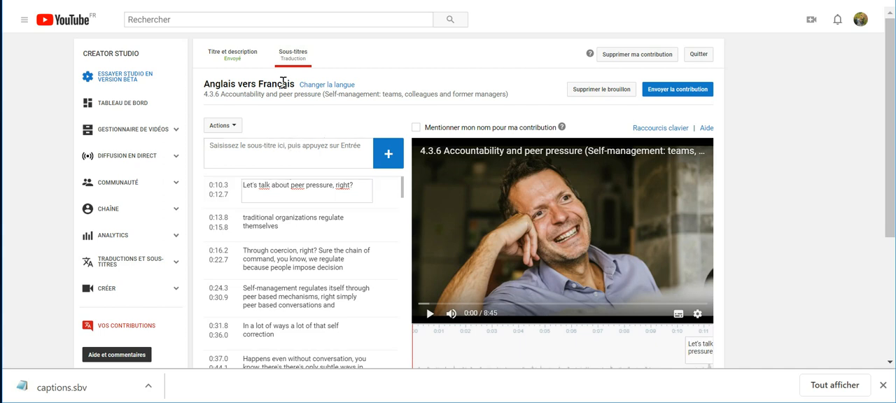
{"action": "scroll", "coordinate": [285, 242], "scroll_direction": "down", "scroll_amount": 10}
{"action": "scroll", "coordinate": [285, 241], "scroll_direction": "up", "scroll_amount": 10}
{"action": "left_click", "coordinate": [883, 385]}
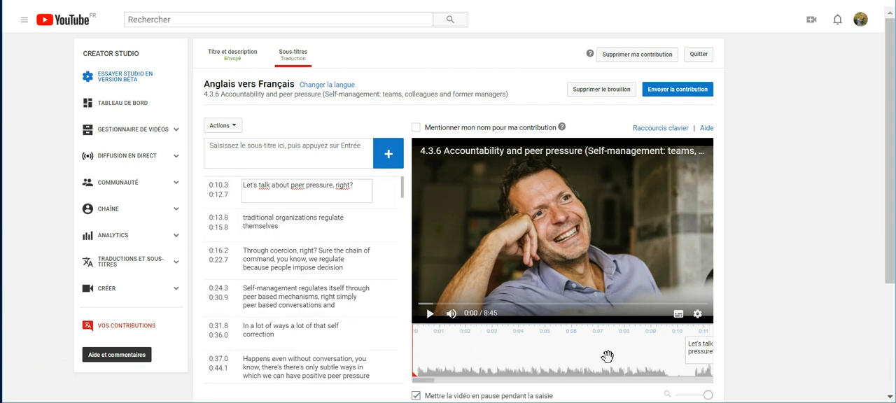
{"action": "left_click", "coordinate": [431, 382]}
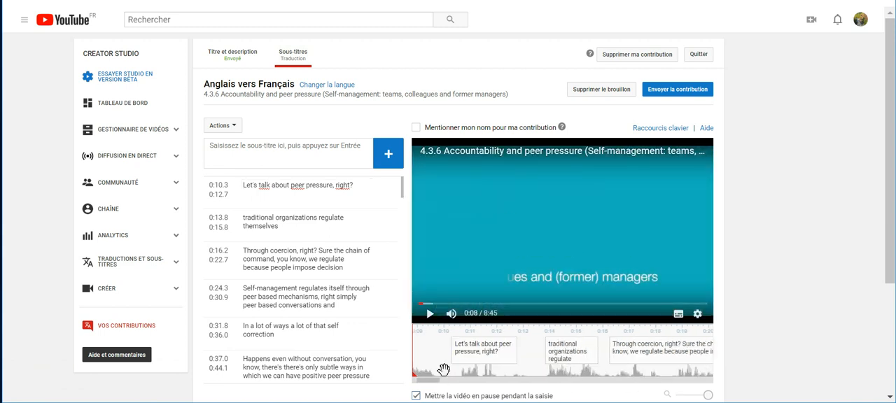
{"action": "left_click", "coordinate": [301, 194]}
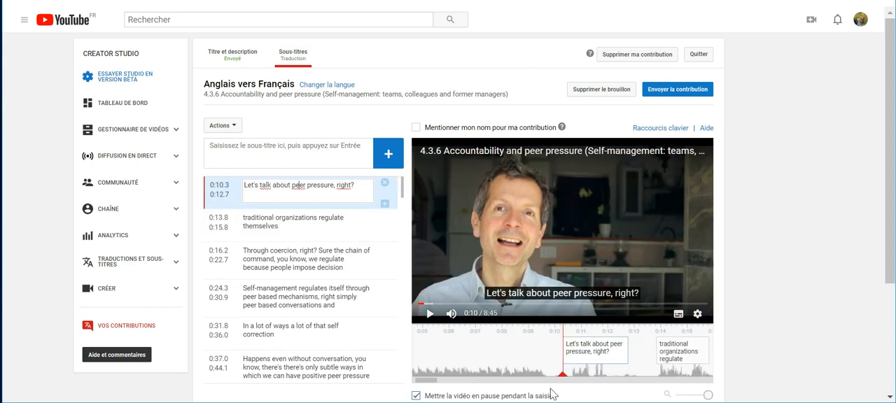
{"action": "left_click_drag", "start_coordinate": [427, 381], "coordinate": [419, 380]}
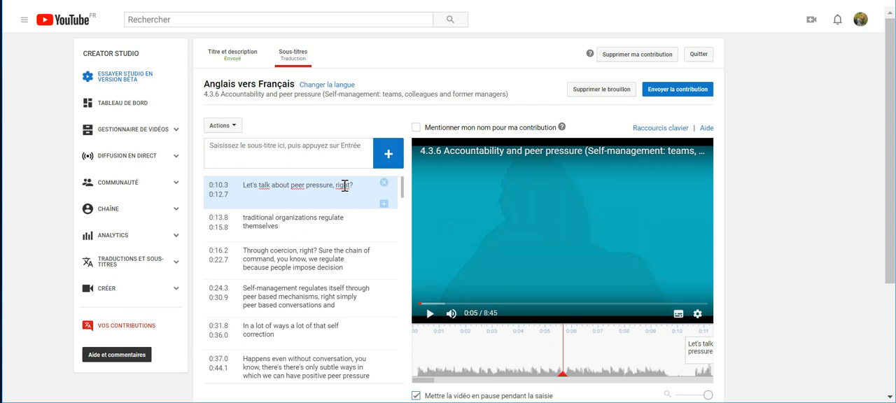
Make the French title and description editable and copy the title text without its 4.3.6 number
{"action": "left_click", "coordinate": [235, 62]}
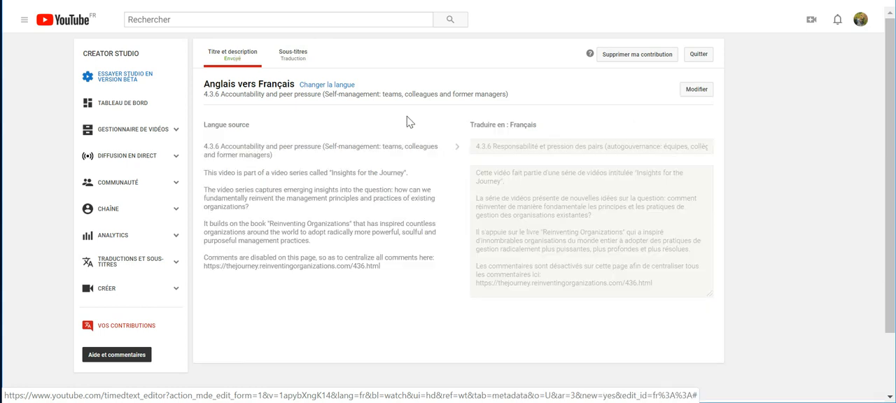
{"action": "left_click", "coordinate": [700, 93]}
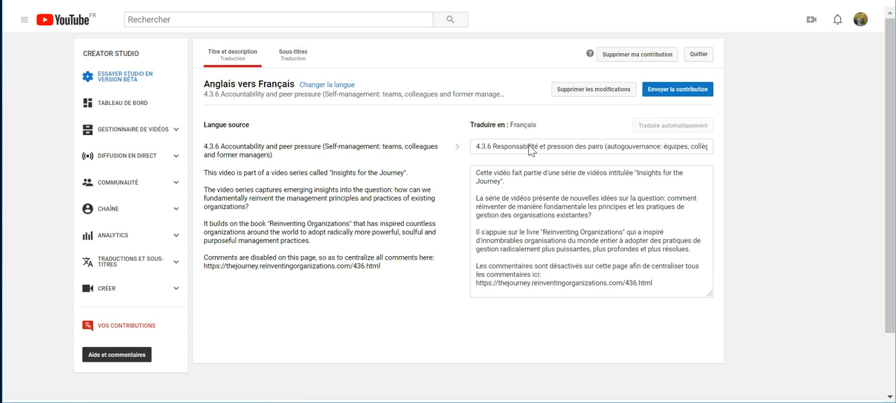
{"action": "left_click_drag", "start_coordinate": [494, 146], "coordinate": [728, 153]}
{"action": "key", "text": "ctrl+c"}
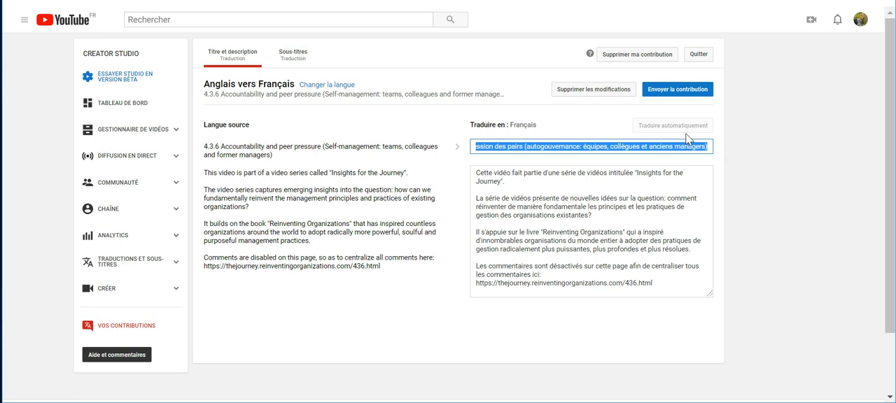
Add the subtitle "Responsabilité et pression des pairs (autogouvernance: équipes, collègues et anciens managers)" at the start of the video's subtitle track
{"action": "left_click", "coordinate": [296, 60]}
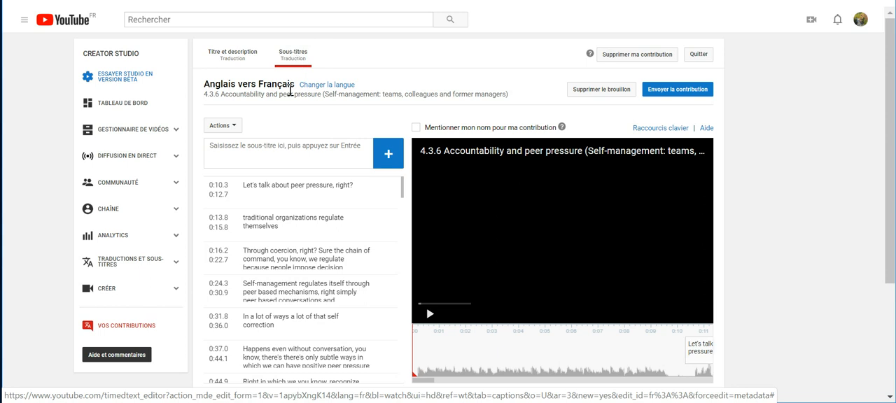
{"action": "left_click", "coordinate": [259, 148]}
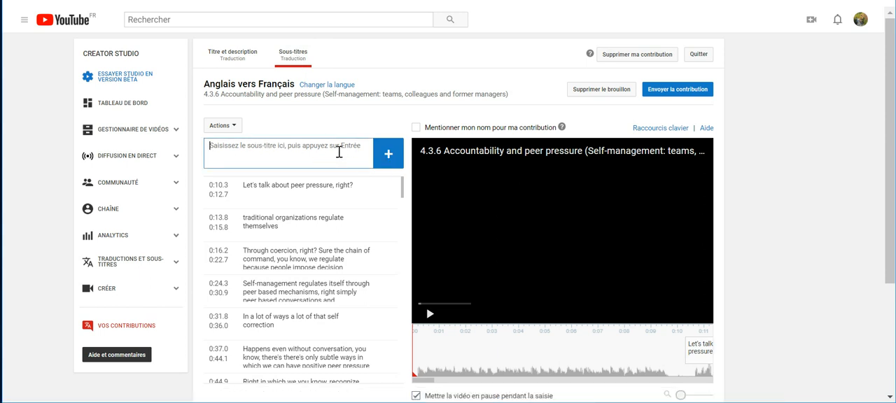
{"action": "key", "text": "ctrl+v"}
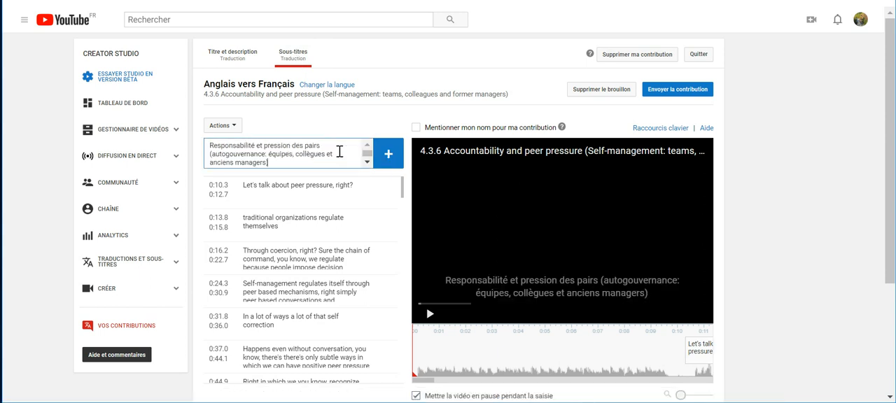
{"action": "left_click", "coordinate": [388, 157]}
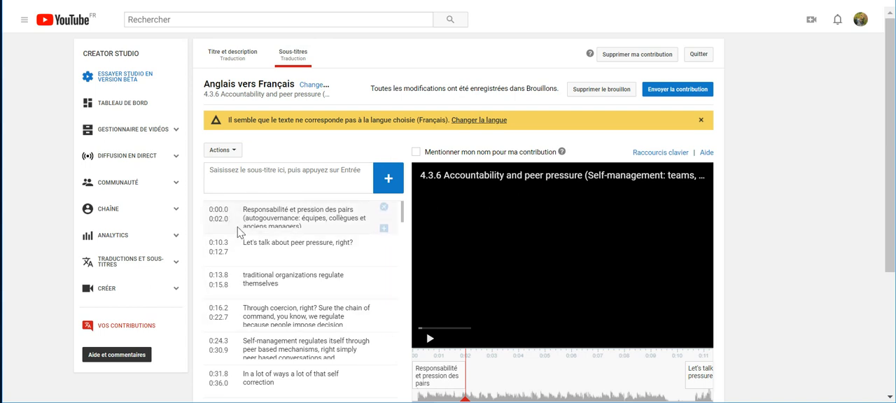
Retime the French title subtitle on the timeline to run from 0:04.6 to 0:09.9
{"action": "mouse_move", "coordinate": [462, 378]}
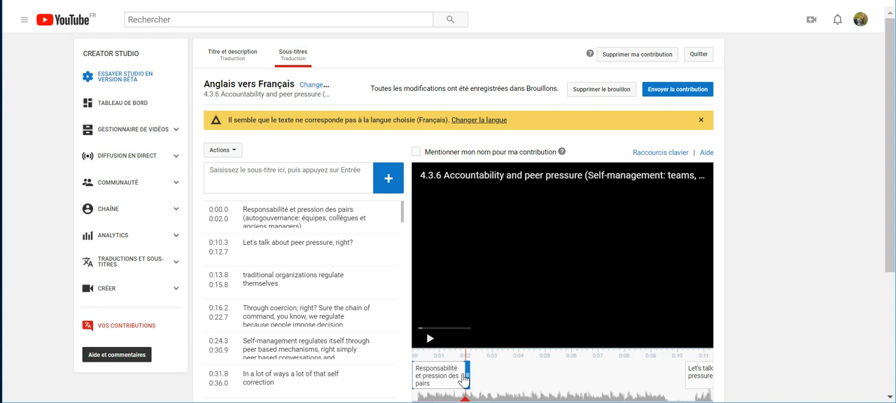
{"action": "left_click_drag", "start_coordinate": [467, 375], "coordinate": [658, 382]}
{"action": "left_click_drag", "start_coordinate": [412, 371], "coordinate": [536, 375]}
{"action": "left_click_drag", "start_coordinate": [655, 375], "coordinate": [663, 377]}
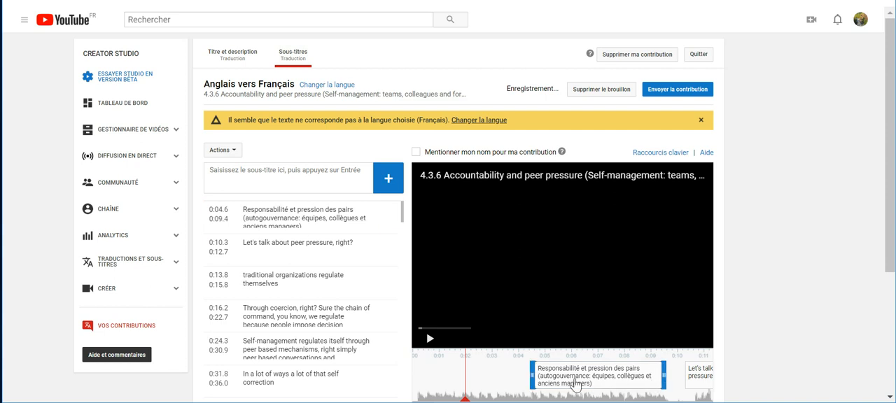
{"action": "left_click", "coordinate": [221, 210]}
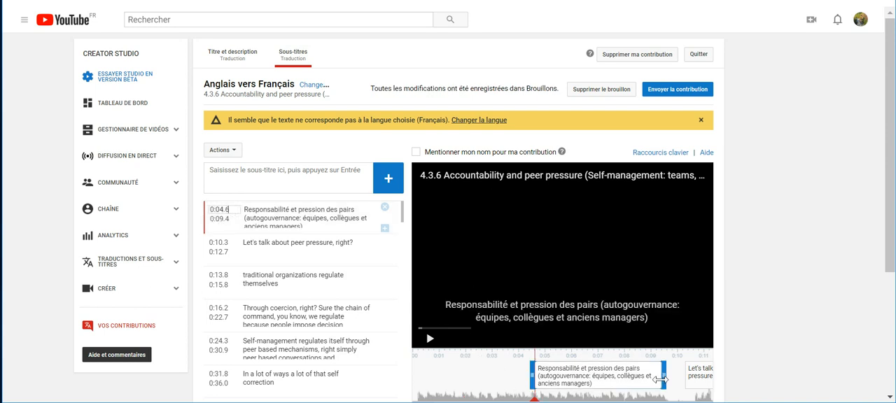
{"action": "left_click_drag", "start_coordinate": [665, 377], "coordinate": [670, 382]}
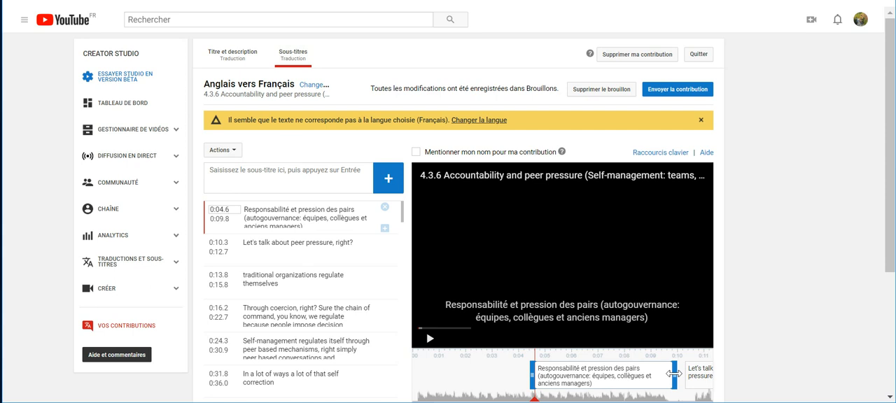
{"action": "left_click_drag", "start_coordinate": [677, 374], "coordinate": [680, 374]}
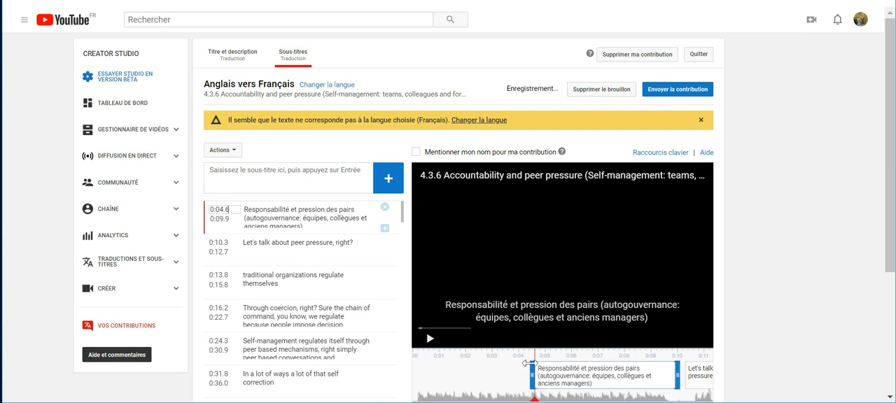
Extend the subtitle "Let's talk about peer pressure, right?" so that it ends at 0:13.4
{"action": "left_click", "coordinate": [276, 248]}
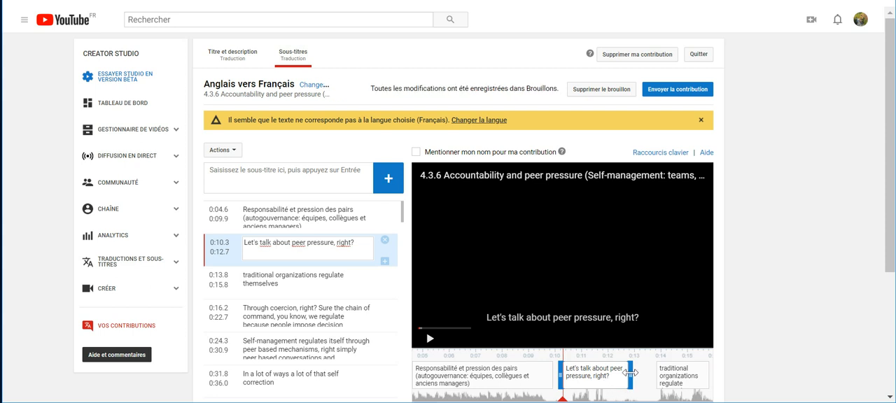
{"action": "mouse_move", "coordinate": [631, 374]}
{"action": "left_mouse_down"}
{"action": "mouse_move", "coordinate": [650, 376]}
{"action": "mouse_move", "coordinate": [630, 369]}
{"action": "left_mouse_up"}
{"action": "left_click_drag", "start_coordinate": [632, 375], "coordinate": [649, 377]}
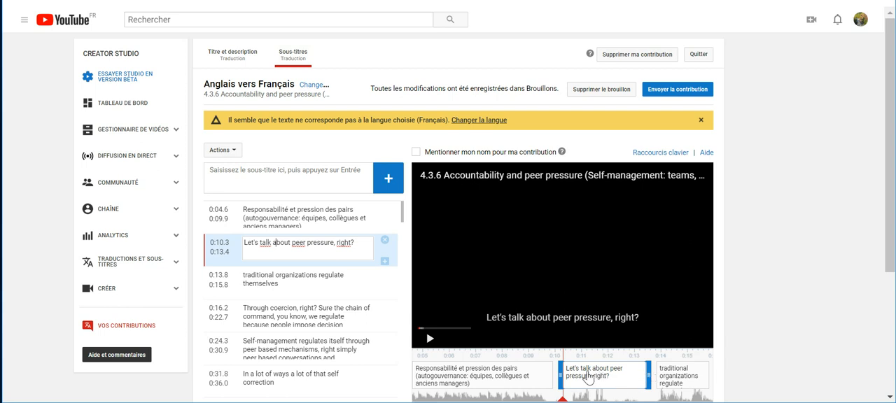
Go through the English subtitles from "Let's talk about peer pressure" to "Through coercion, right?" one by one
{"action": "left_click", "coordinate": [316, 243]}
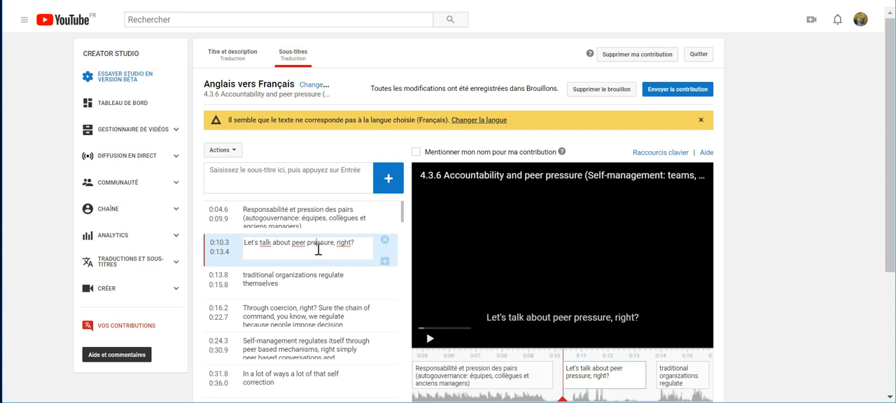
{"action": "left_click", "coordinate": [316, 287]}
{"action": "left_click", "coordinate": [313, 317]}
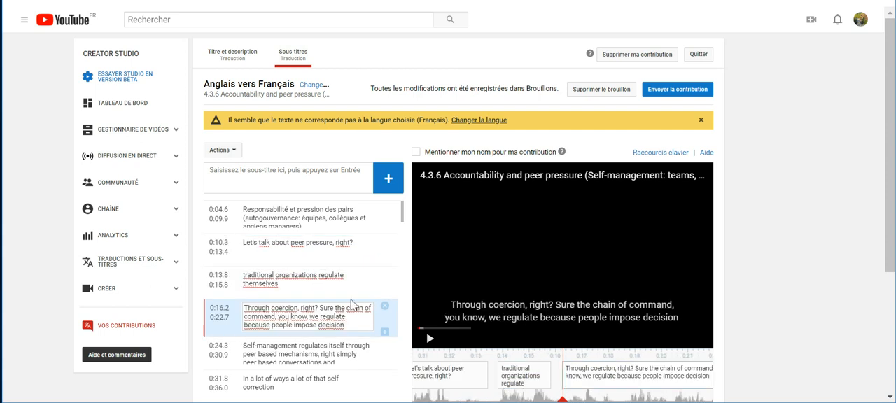
Check the subtitles near the end of the track and briefly play the video at "Perhaps you've noticed"
{"action": "left_click_drag", "start_coordinate": [404, 221], "coordinate": [400, 402]}
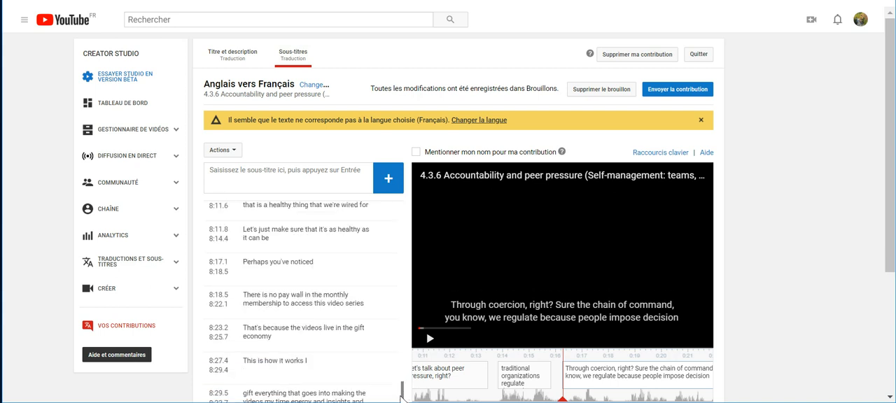
{"action": "left_click", "coordinate": [298, 262]}
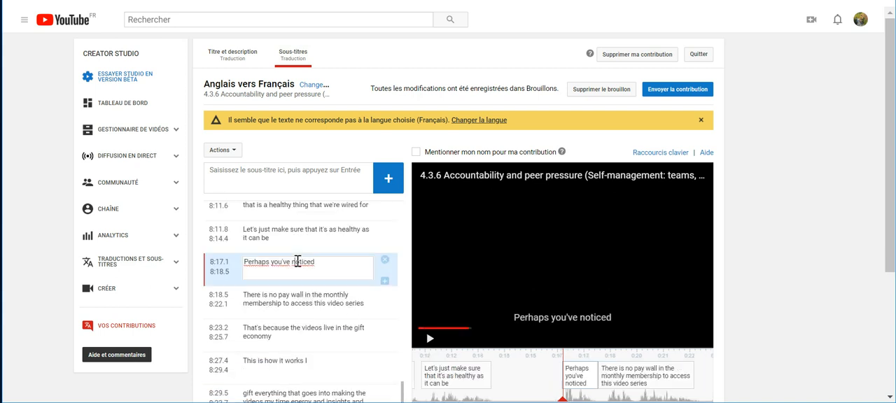
{"action": "left_click", "coordinate": [286, 295]}
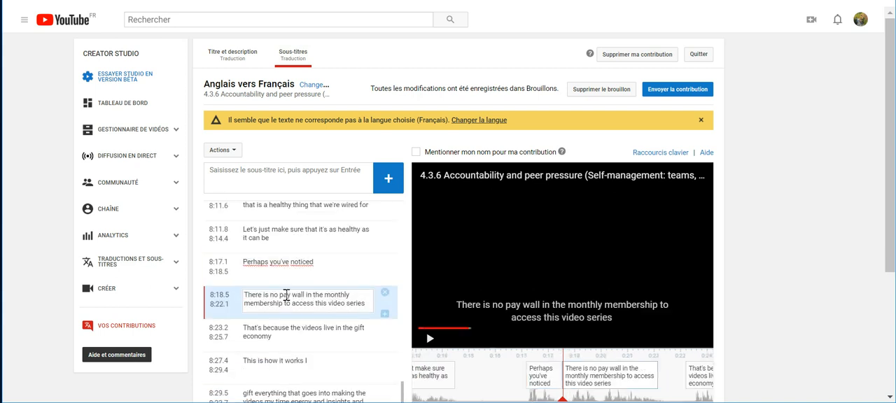
{"action": "left_click", "coordinate": [280, 261]}
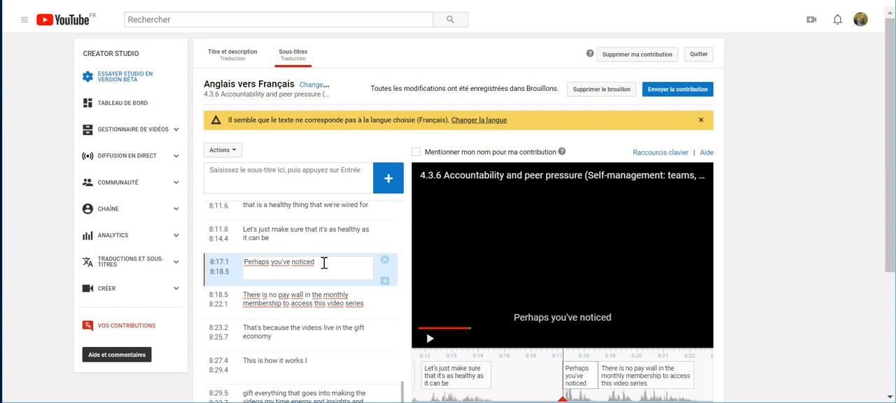
{"action": "left_click", "coordinate": [430, 340]}
{"action": "left_click", "coordinate": [430, 341]}
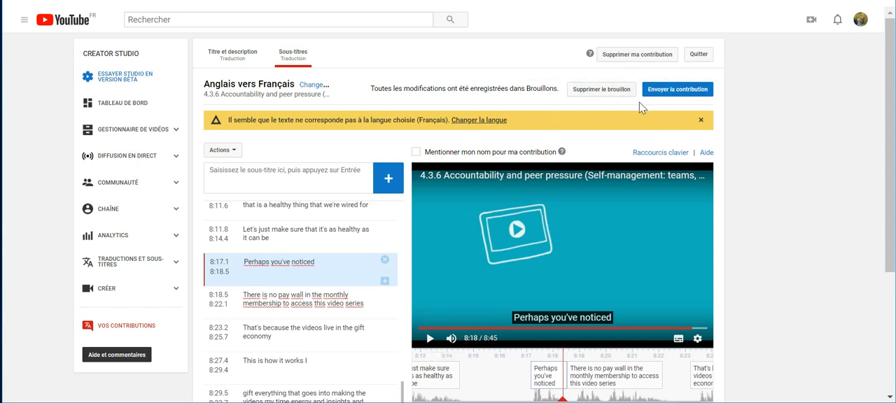
Enable crediting the contributor's name for this contribution and consult the list of keyboard shortcuts
{"action": "left_click", "coordinate": [416, 152]}
{"action": "left_click", "coordinate": [661, 154]}
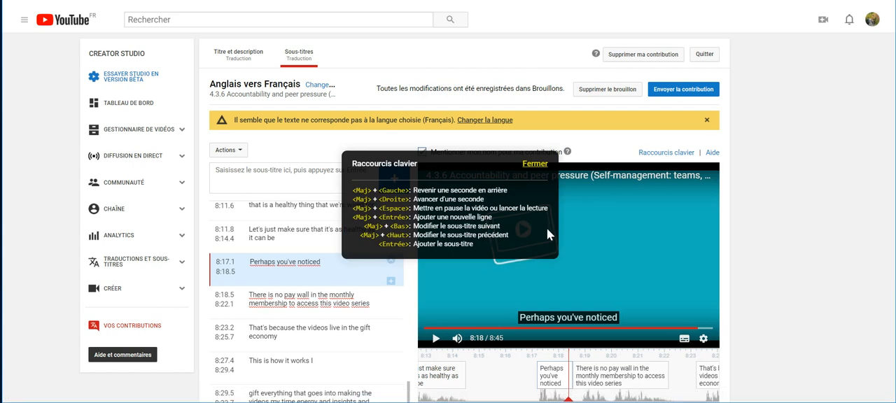
{"action": "left_click", "coordinate": [534, 166]}
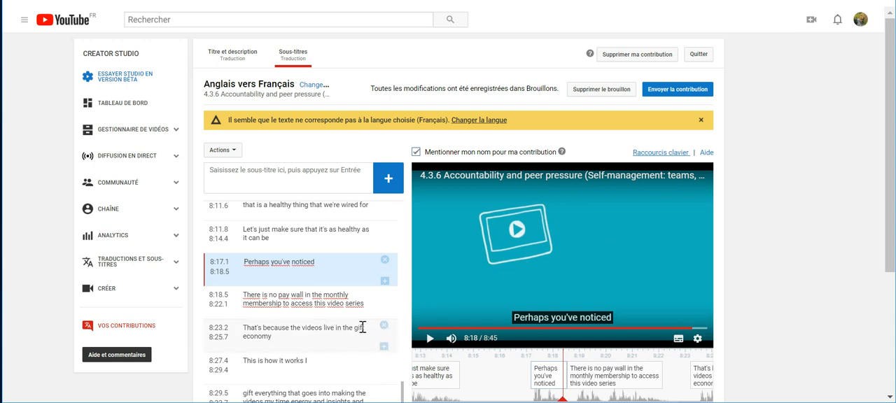
Insert a line break after "videos" in the subtitle "gift everything that goes into making the videos my time energy and insights and"
{"action": "scroll", "coordinate": [335, 325], "scroll_direction": "down", "scroll_amount": 2}
{"action": "left_click", "coordinate": [303, 328]}
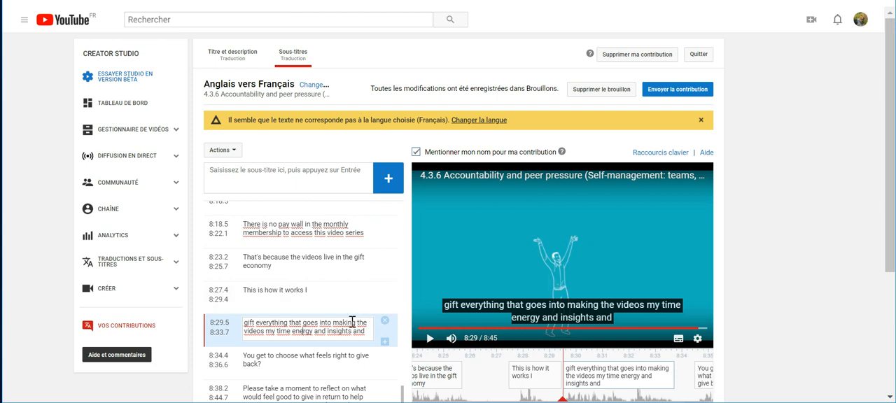
{"action": "left_click", "coordinate": [265, 332]}
{"action": "key", "text": "Return"}
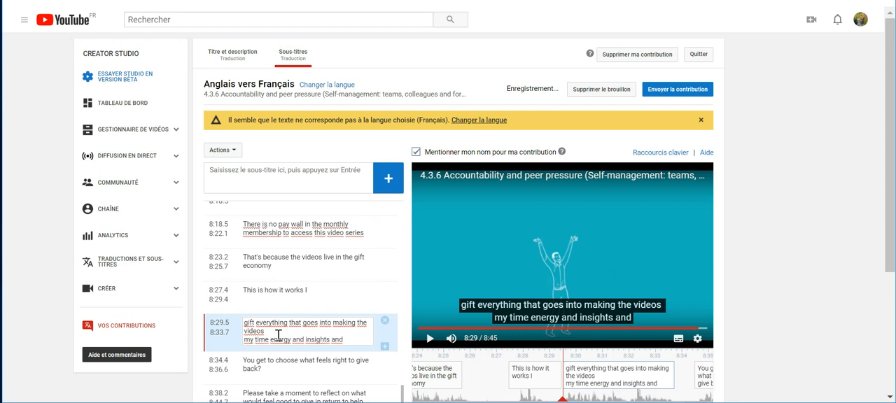